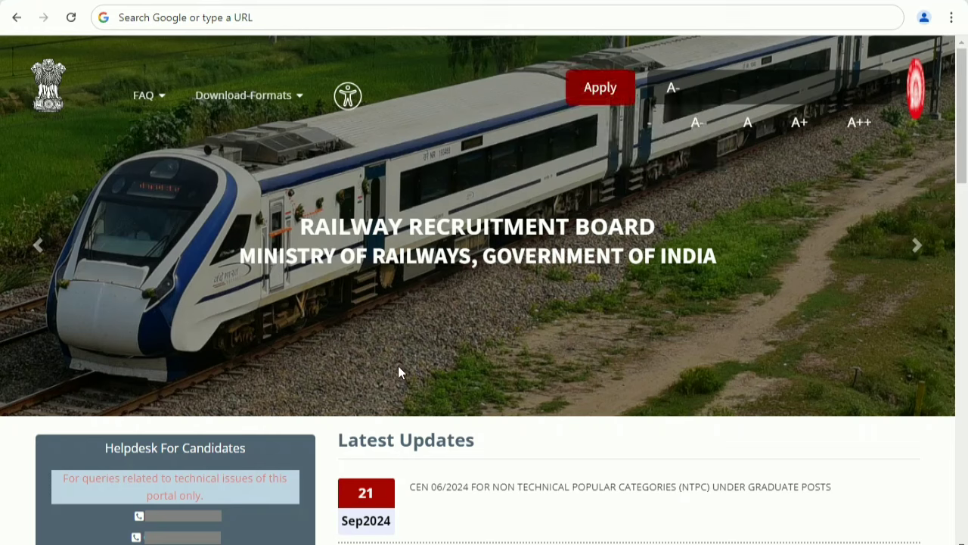
Start creating an account with India as country of nationality and answer No to having changed the name.
mouse_move(600, 127)
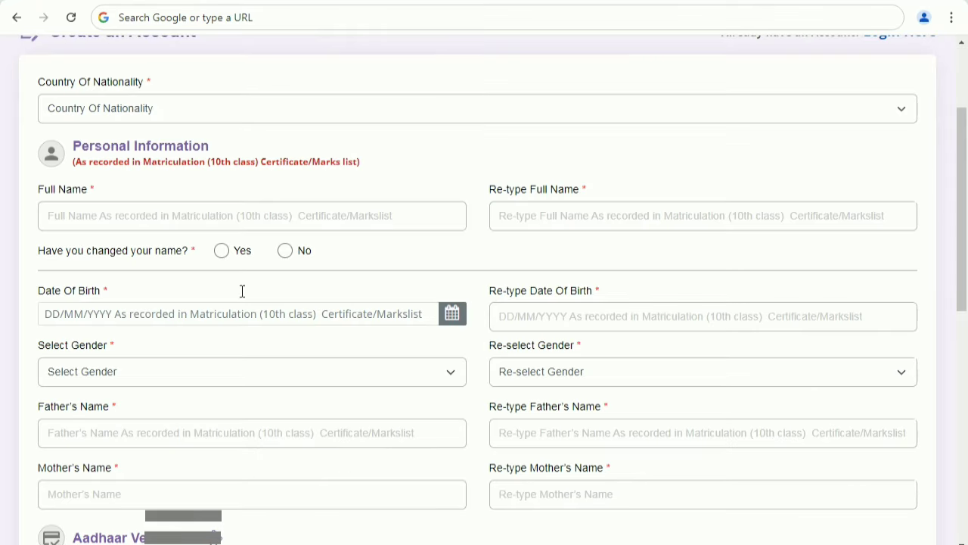
left_click(127, 113)
left_click(112, 152)
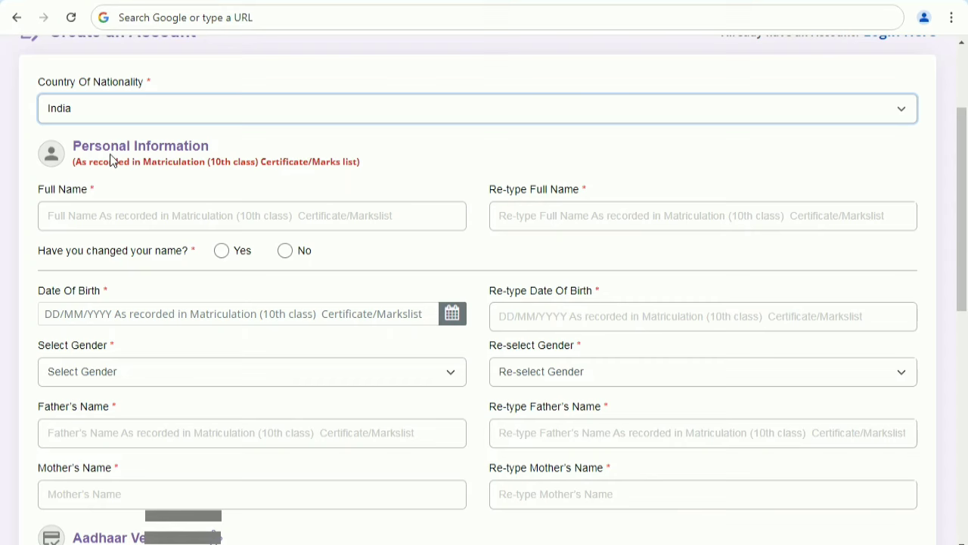
left_click(106, 218)
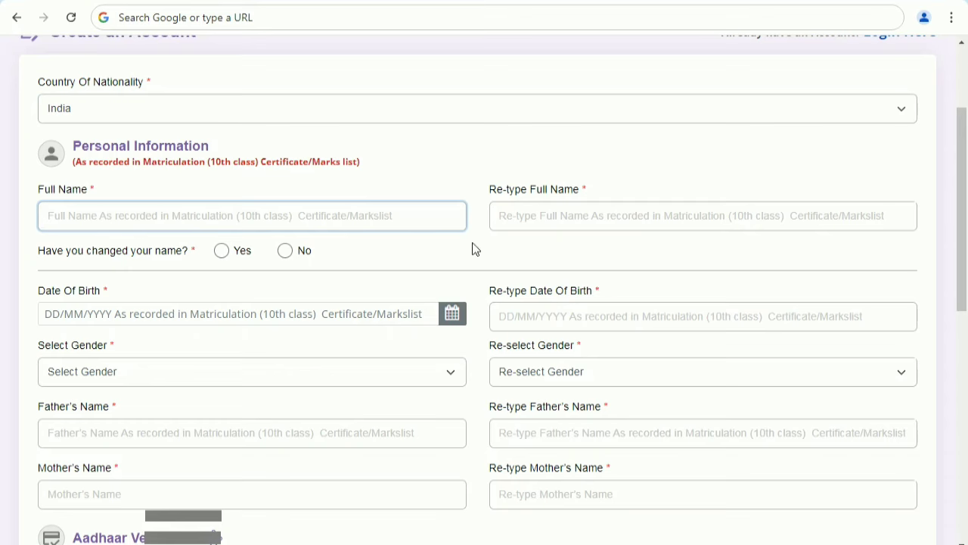
left_click(285, 251)
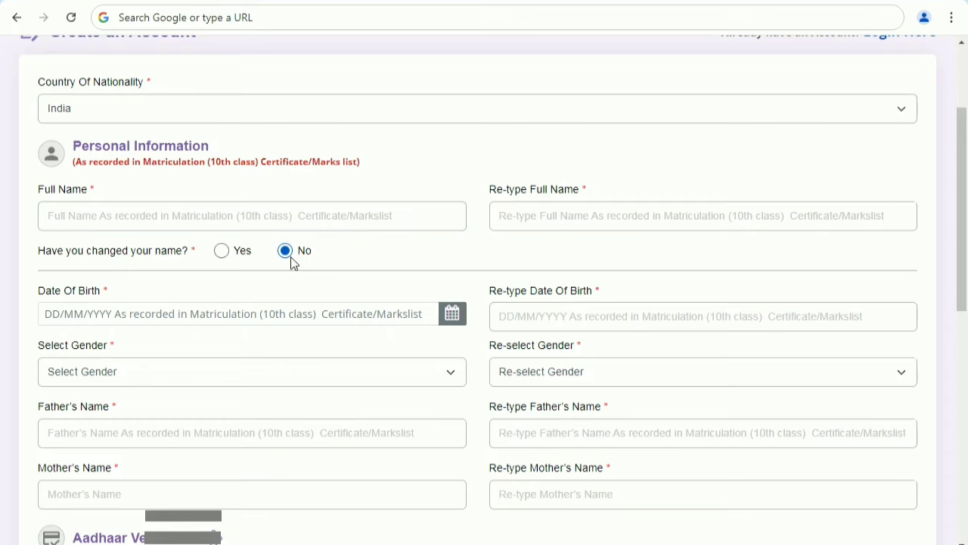
Set the gender to Male and go through the parents' name fields in the personal information.
scroll(212, 265, "down", 2)
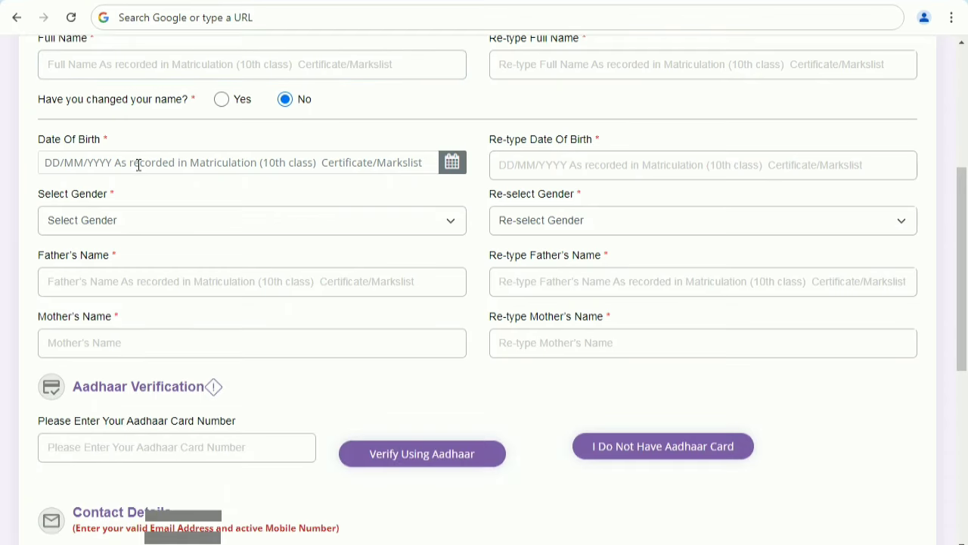
left_click(135, 229)
left_click(110, 265)
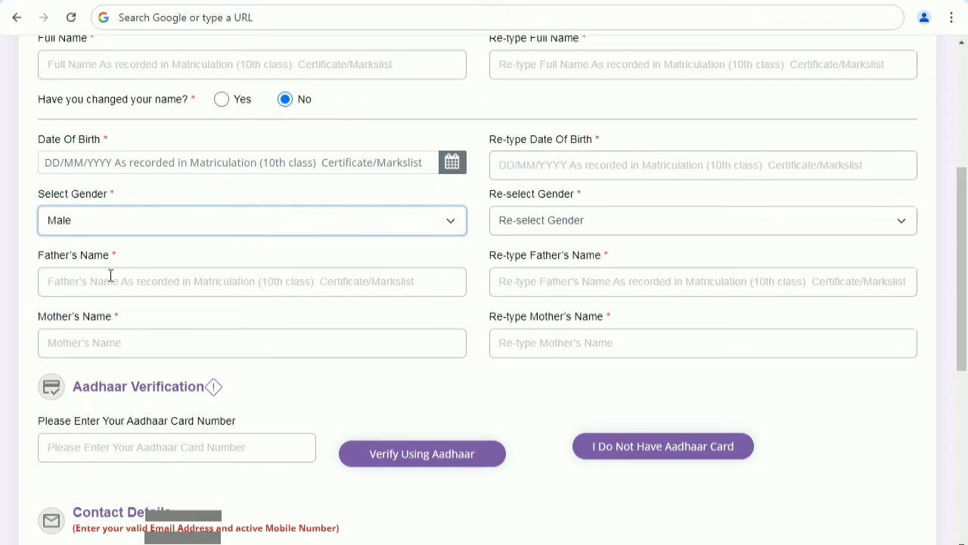
left_click(108, 286)
left_click(116, 341)
Examine the Aadhaar, contact, password and captcha fields of the registration form and the captcha field of the sign-in form.
scroll(124, 333, "down", 2)
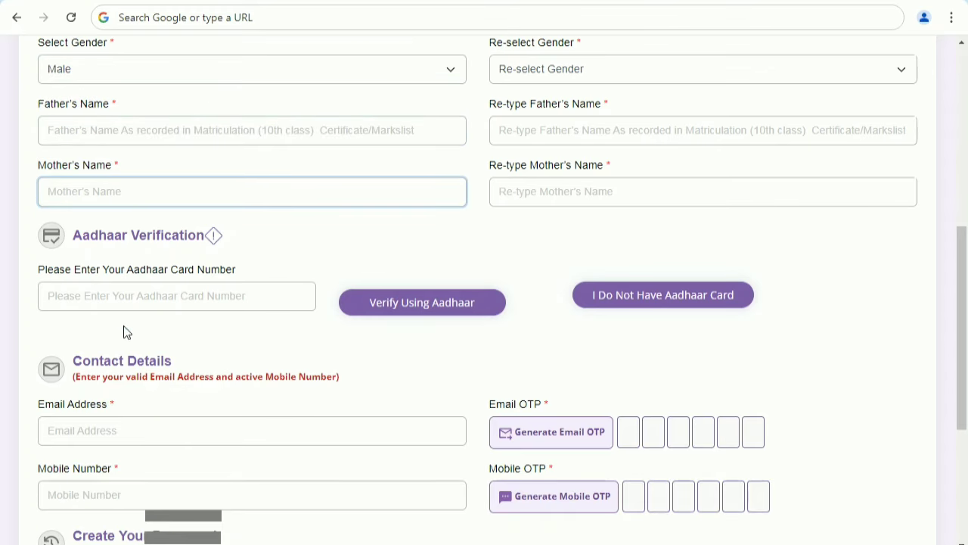
left_click(130, 300)
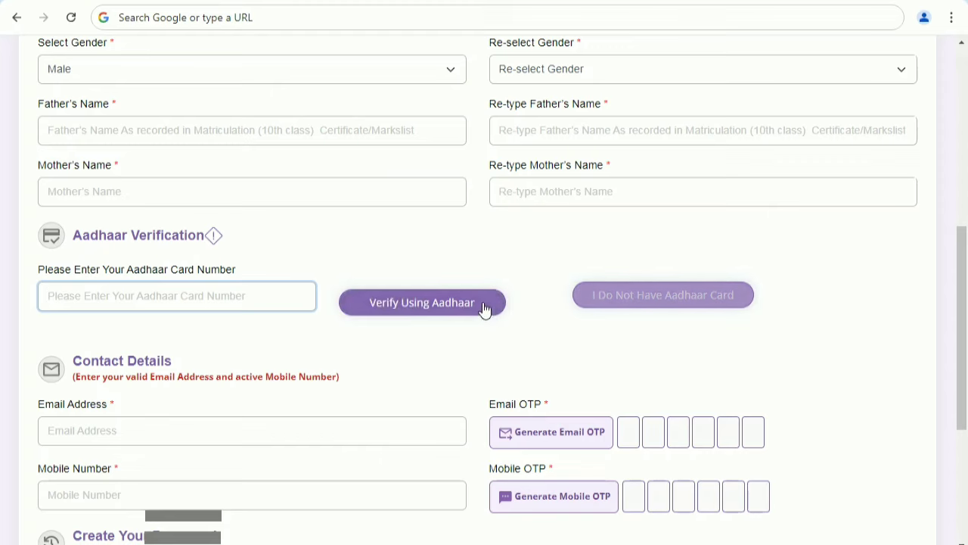
scroll(316, 354, "down", 1)
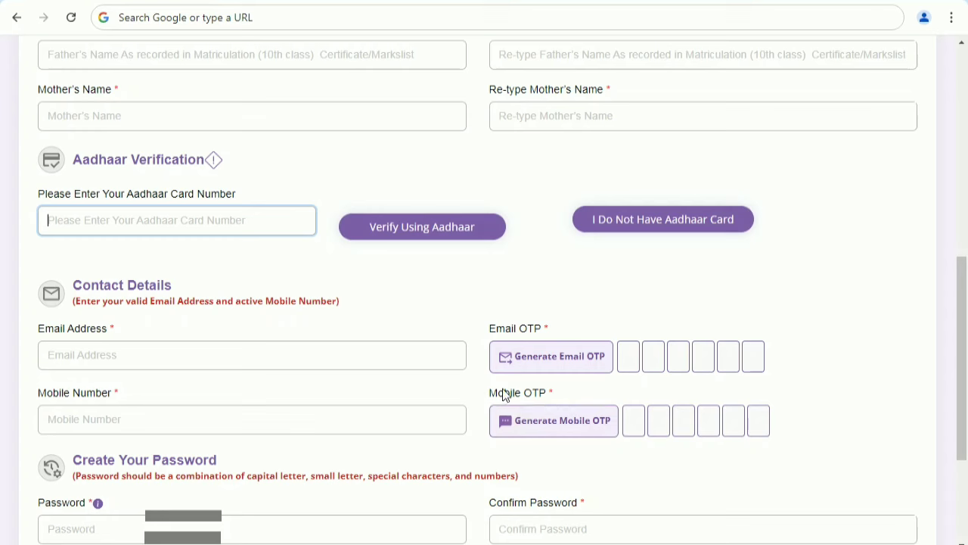
left_click(398, 359)
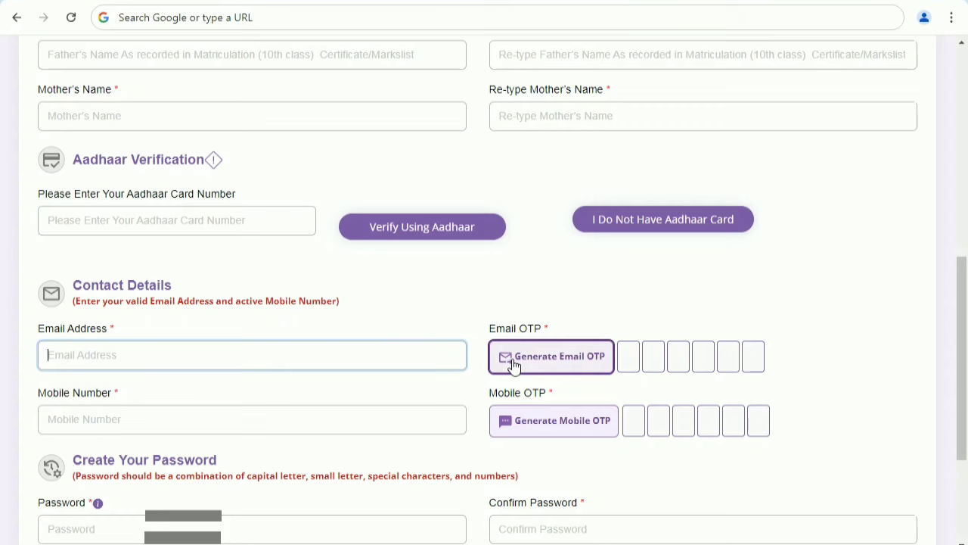
scroll(401, 372, "down", 3)
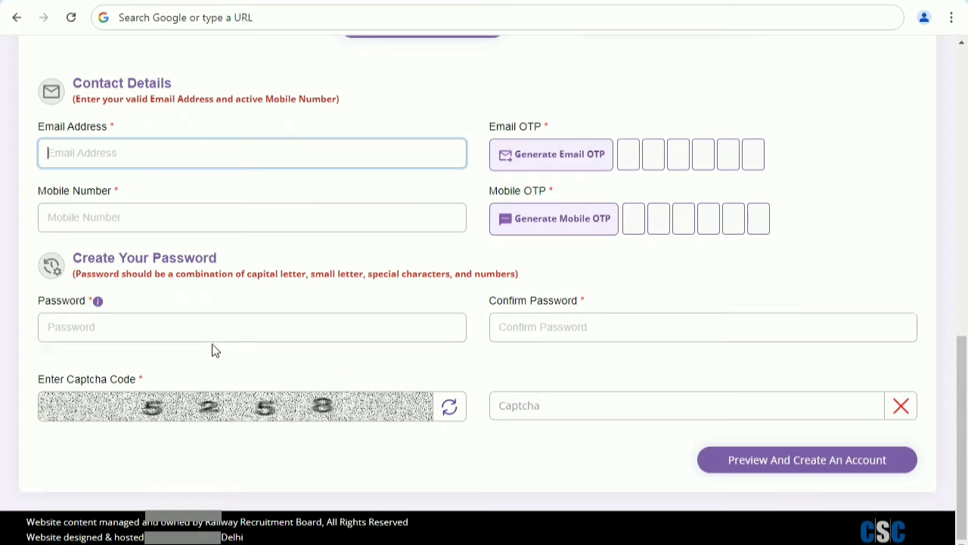
left_click(217, 333)
left_click(537, 335)
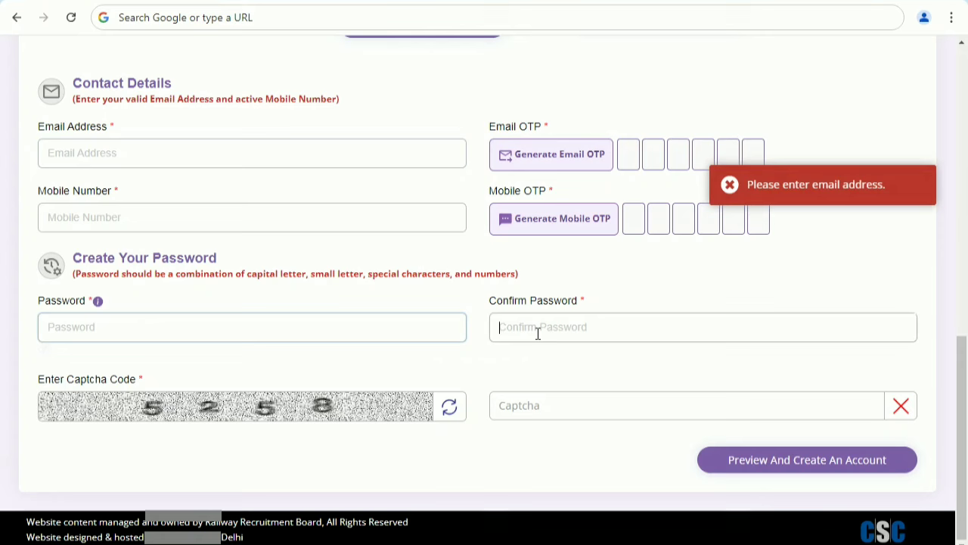
left_click(539, 391)
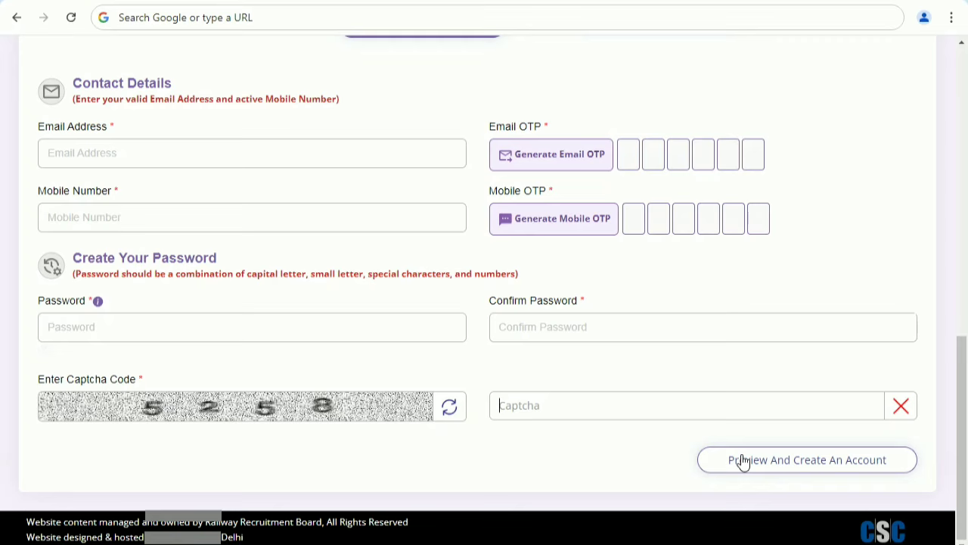
scroll(576, 328, "up", 10)
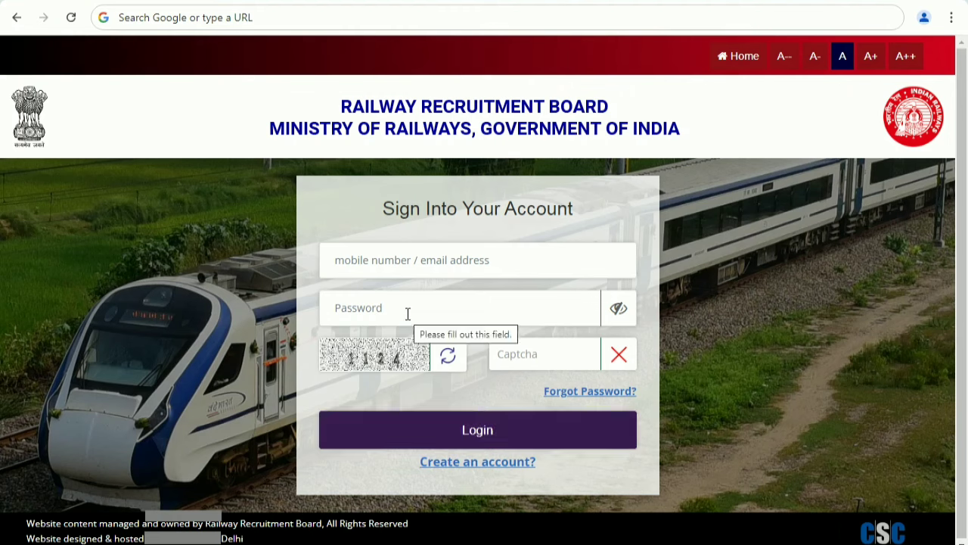
left_click(529, 355)
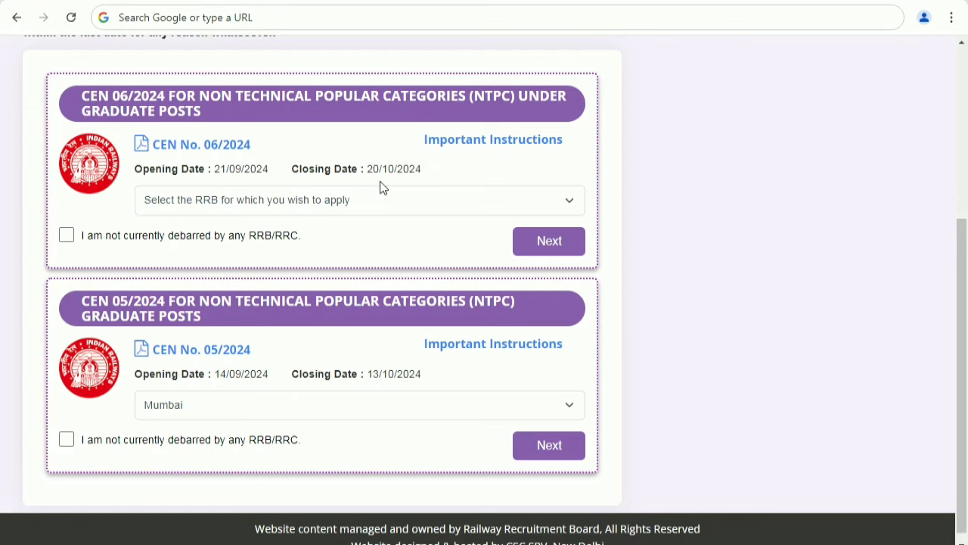
Choose Mumbai as the RRB for CEN 06/2024 undergraduate posts and declare not being currently debarred by any RRB/RRC.
left_click(271, 201)
scroll(227, 288, "down", 1)
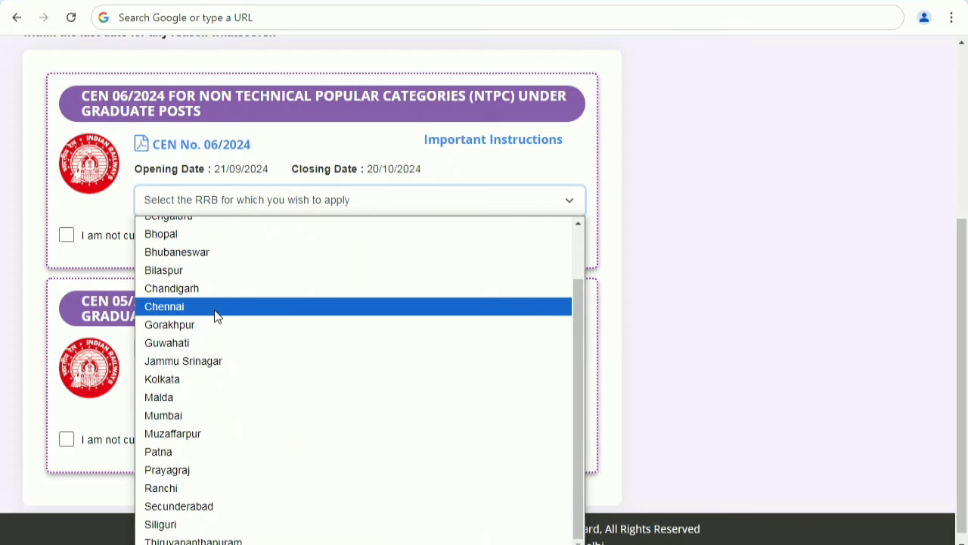
left_click(186, 418)
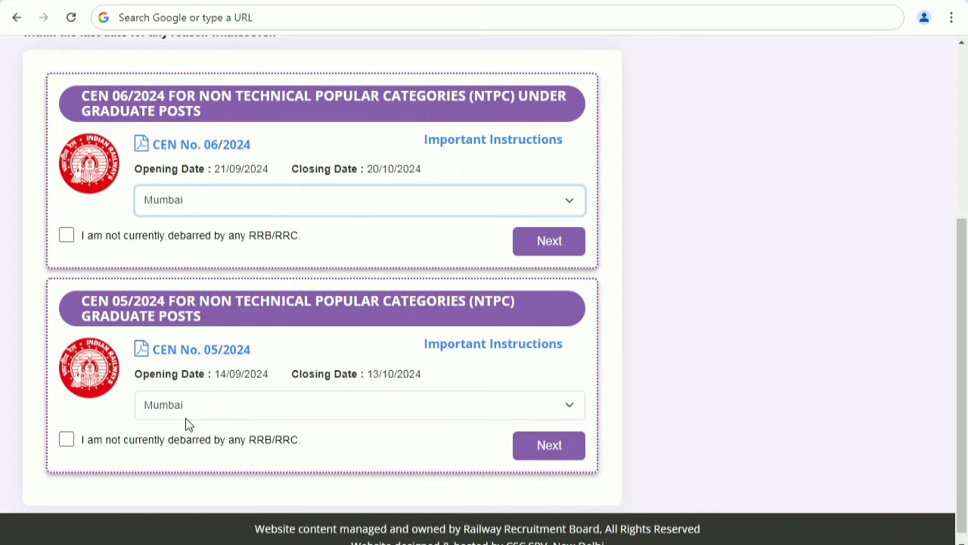
left_click(66, 235)
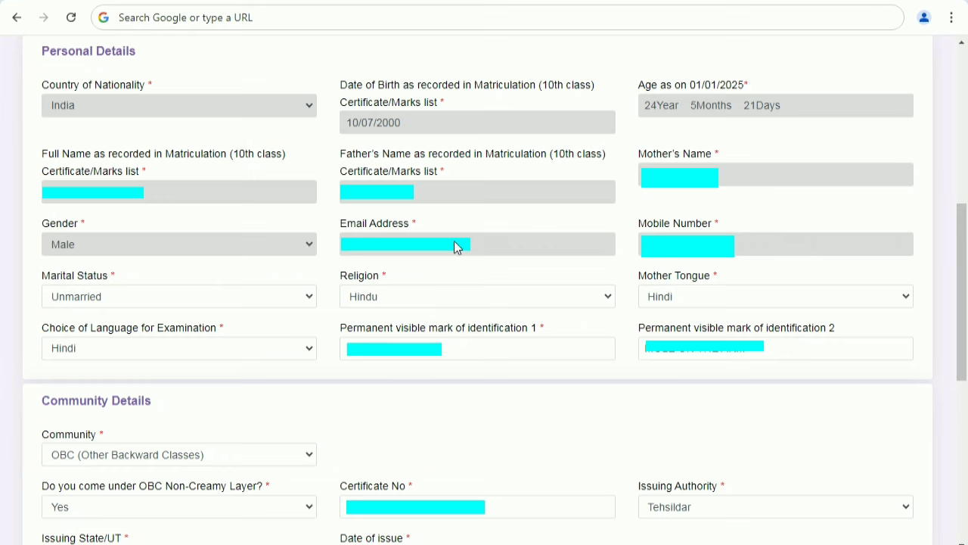
Examine the choices for marital status, religion, mother tongue, examination language and community in the application form.
left_click(235, 310)
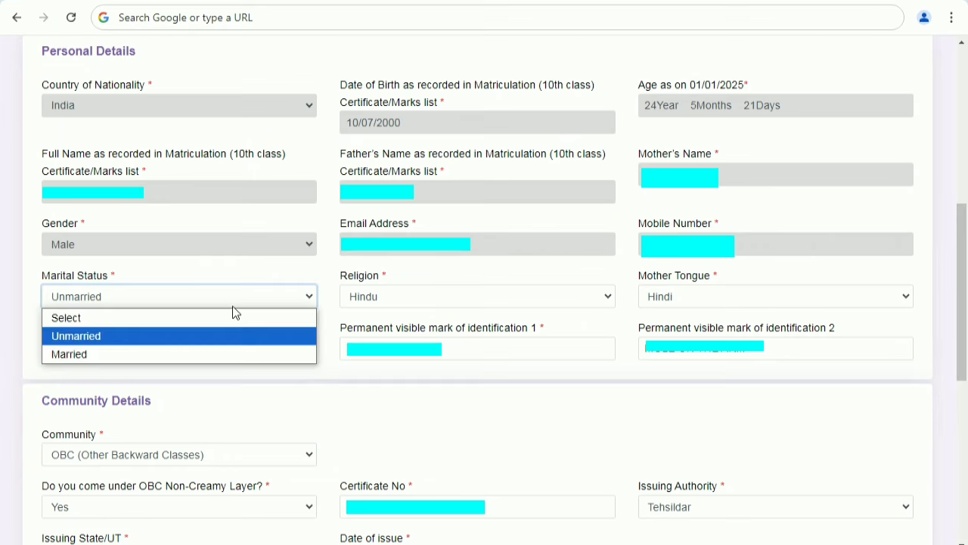
left_click(233, 309)
left_click(399, 303)
left_click(400, 305)
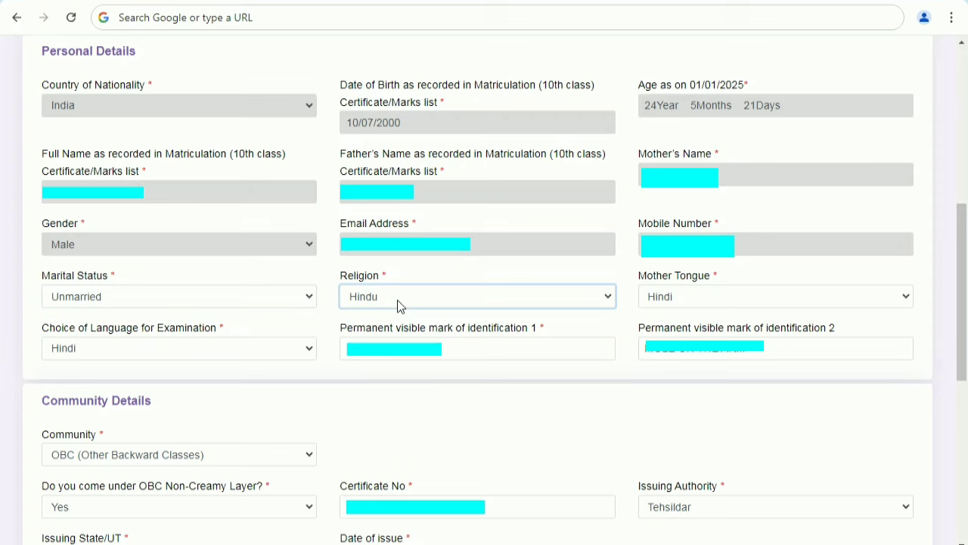
left_click(687, 297)
left_click(687, 299)
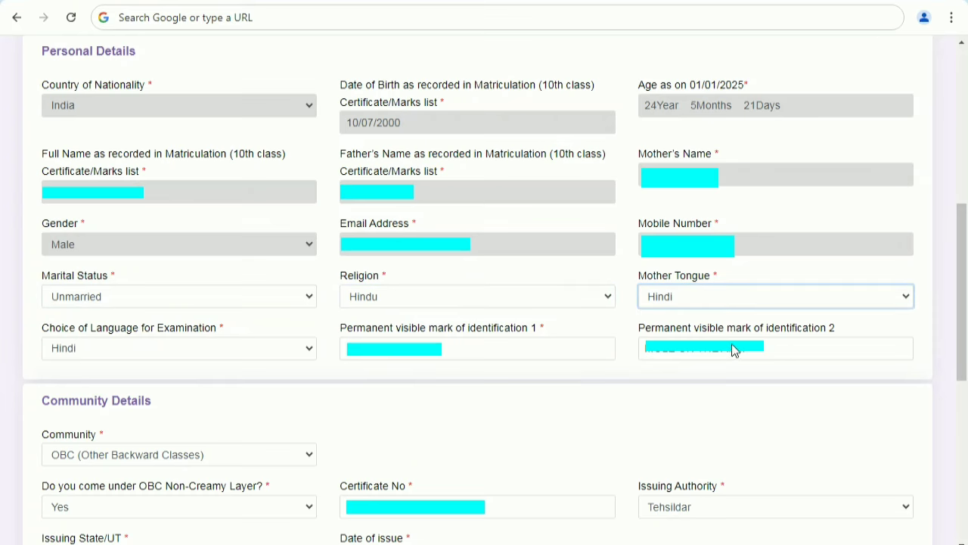
left_click(127, 352)
left_click(127, 352)
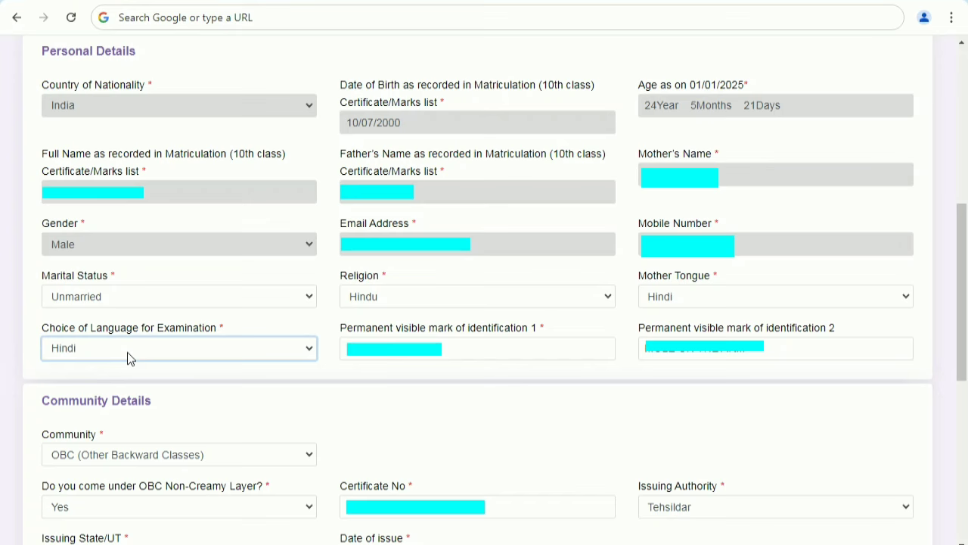
left_click(154, 465)
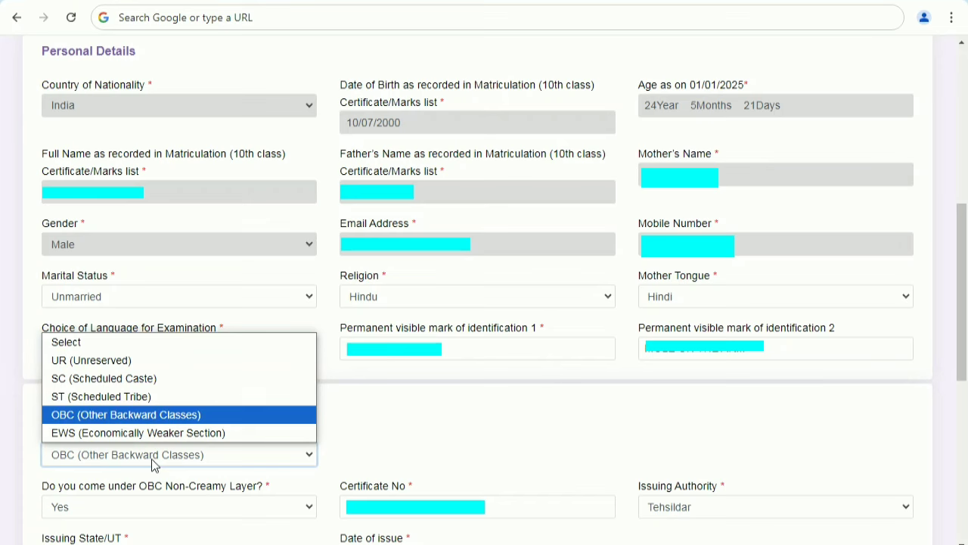
left_click(154, 466)
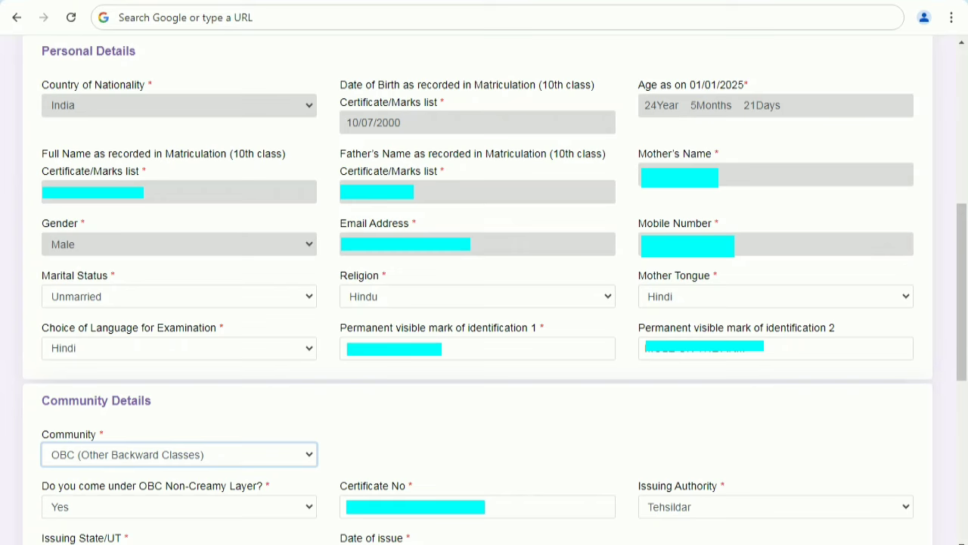
Save the personal, community and postal address details and continue to the Other Details section.
scroll(484, 287, "down", 6)
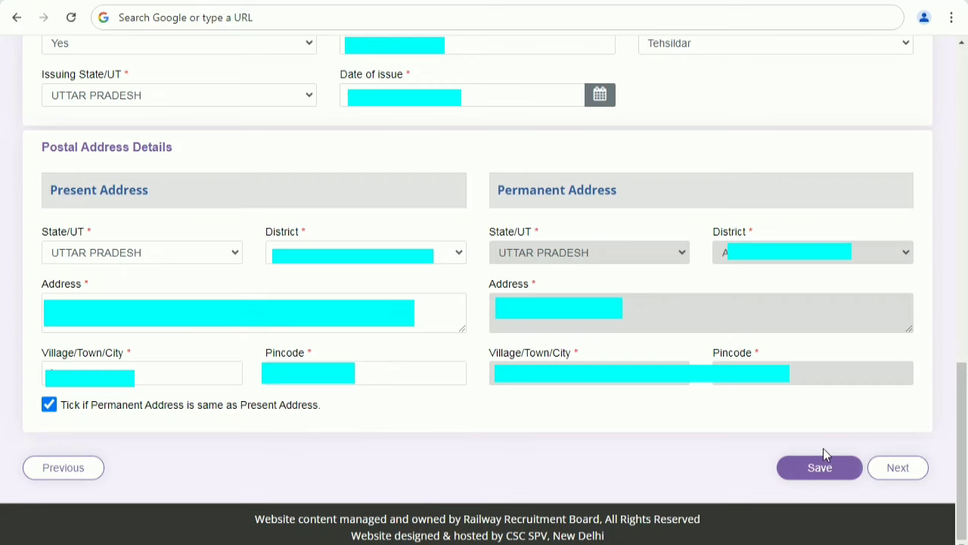
left_click(846, 467)
left_click(894, 468)
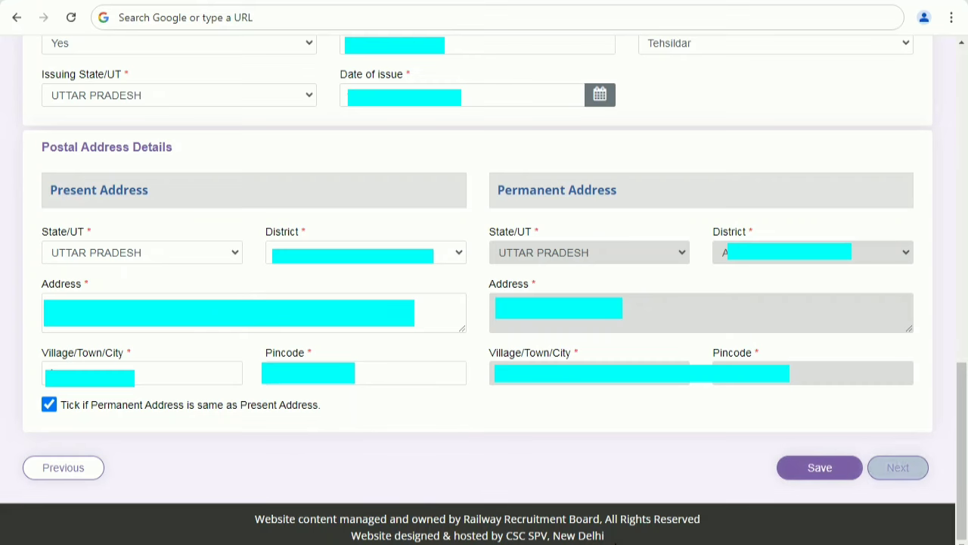
scroll(615, 537, "up", 5)
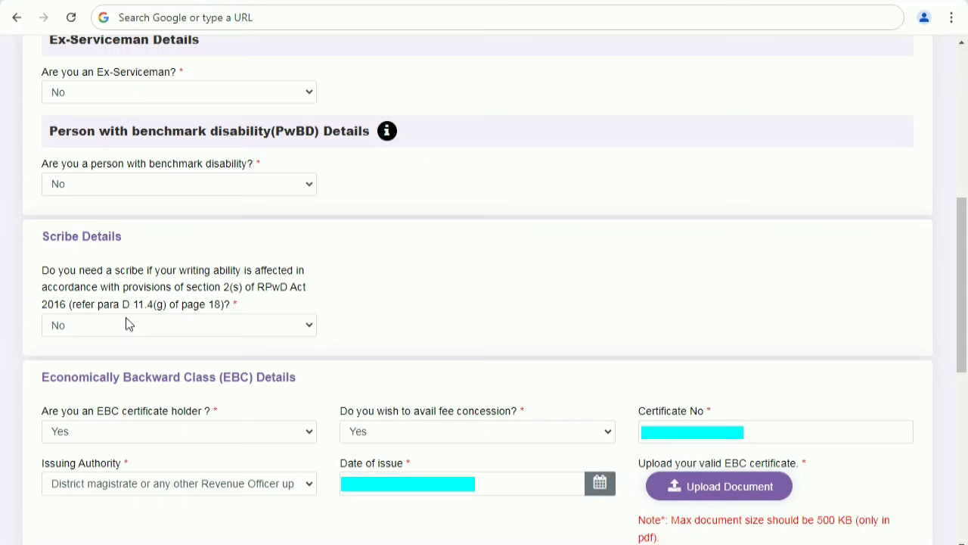
Examine the EBC certificate holder and fee concession choices and the EBC certificate upload area.
left_click(139, 440)
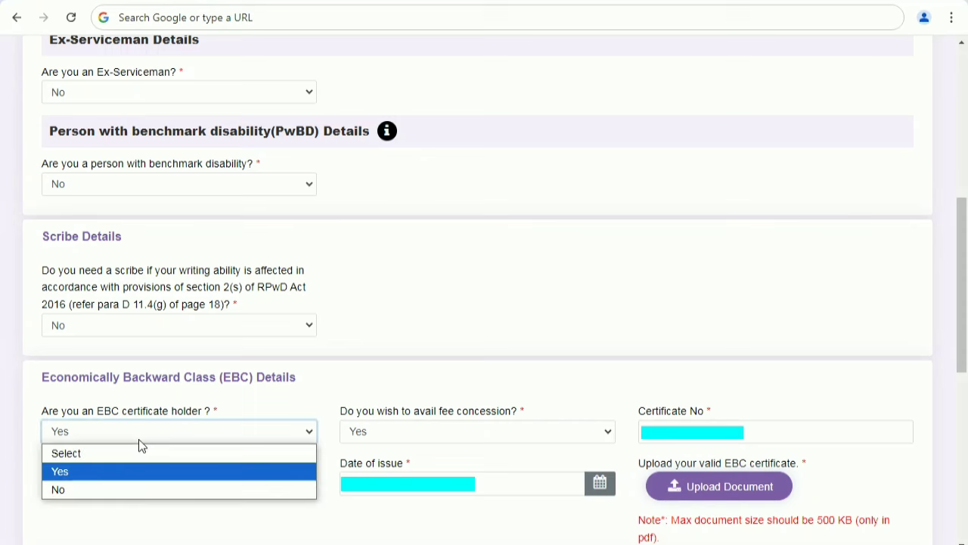
left_click(138, 439)
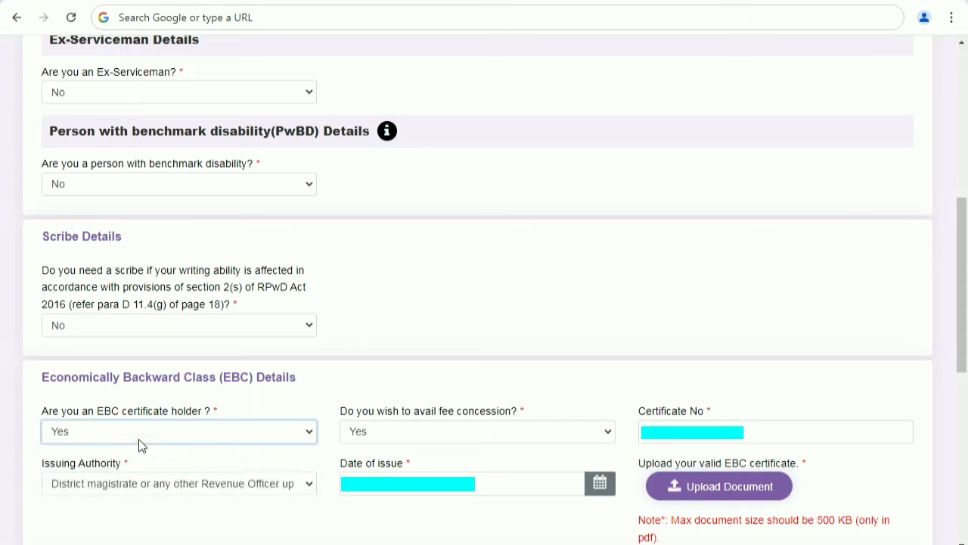
left_click(392, 435)
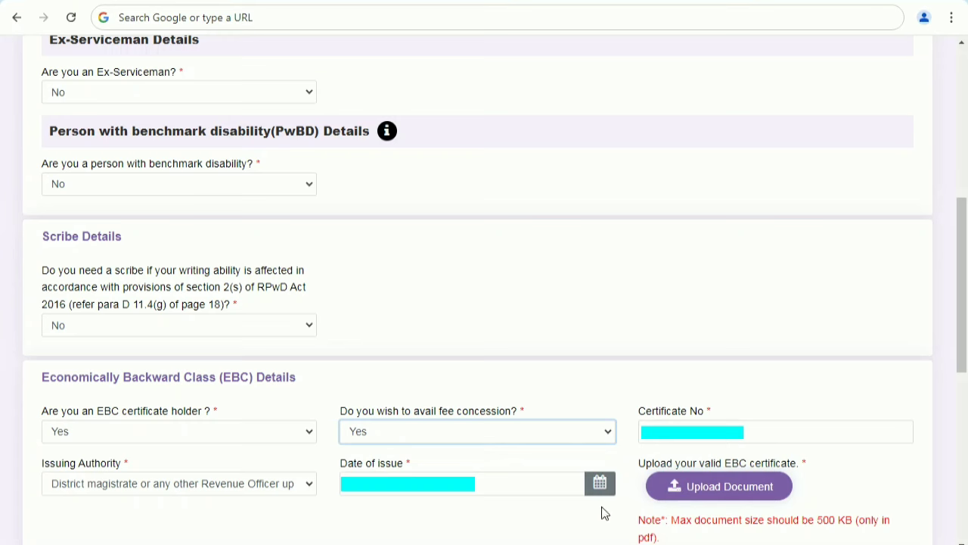
left_click(697, 501)
scroll(484, 288, "down", 7)
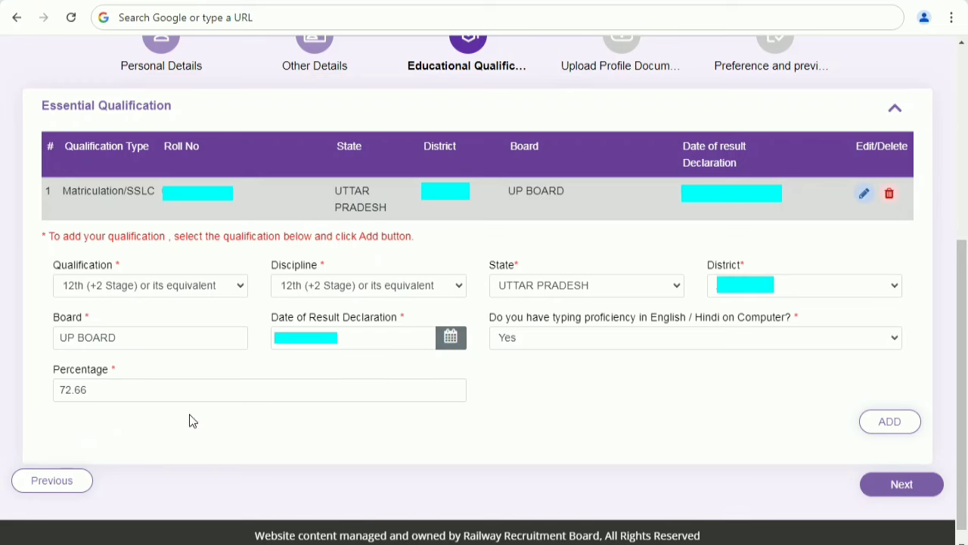
Add the 12th (+2 Stage) or its equivalent qualification from UP BOARD, Uttar Pradesh, with a percentage of 72.66.
left_click(136, 286)
left_click(135, 286)
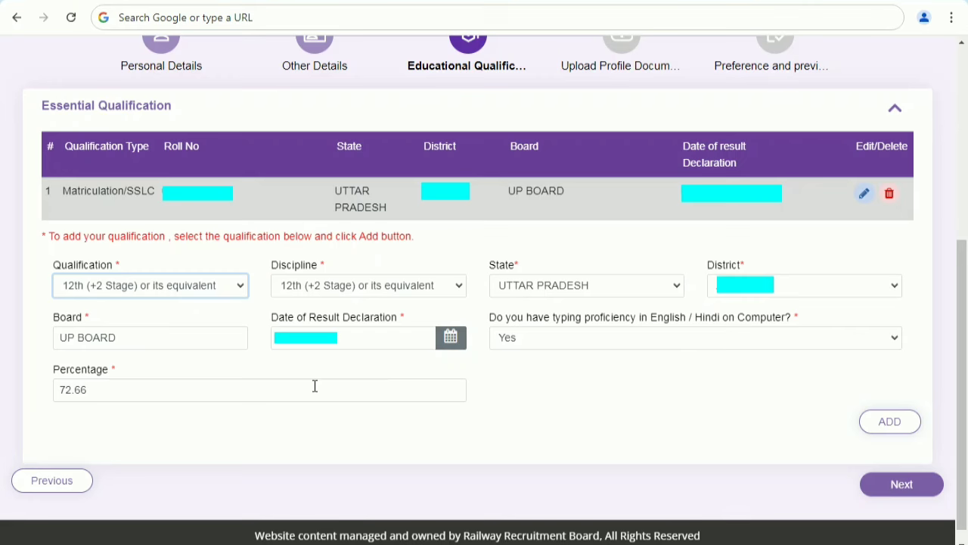
left_click(327, 290)
left_click(327, 290)
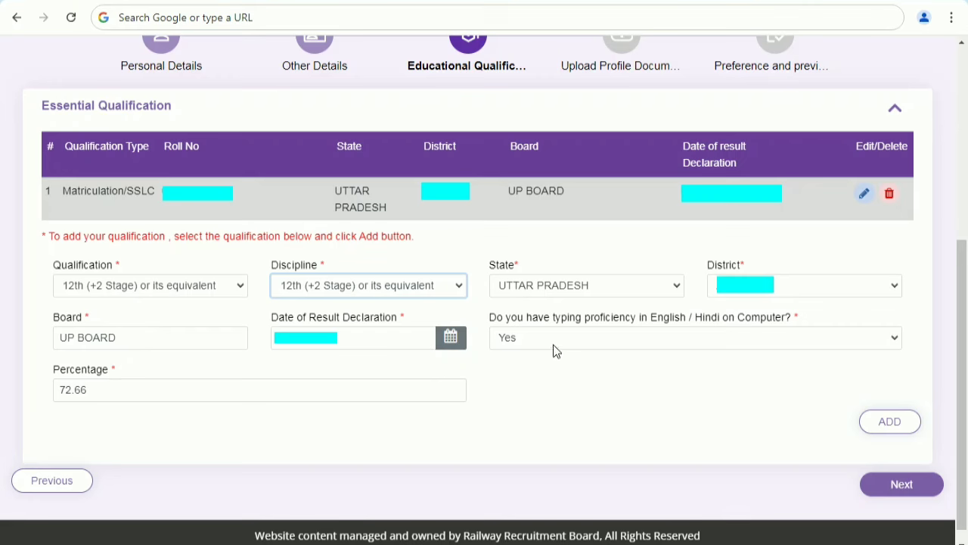
left_click(882, 437)
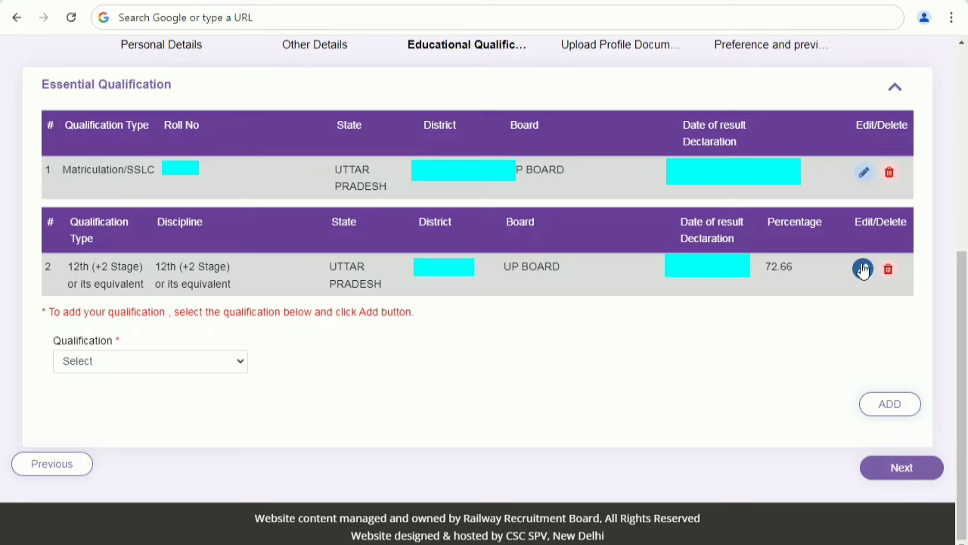
Check the remaining qualification choices without selecting one and continue to the profile document upload section.
left_click(161, 362)
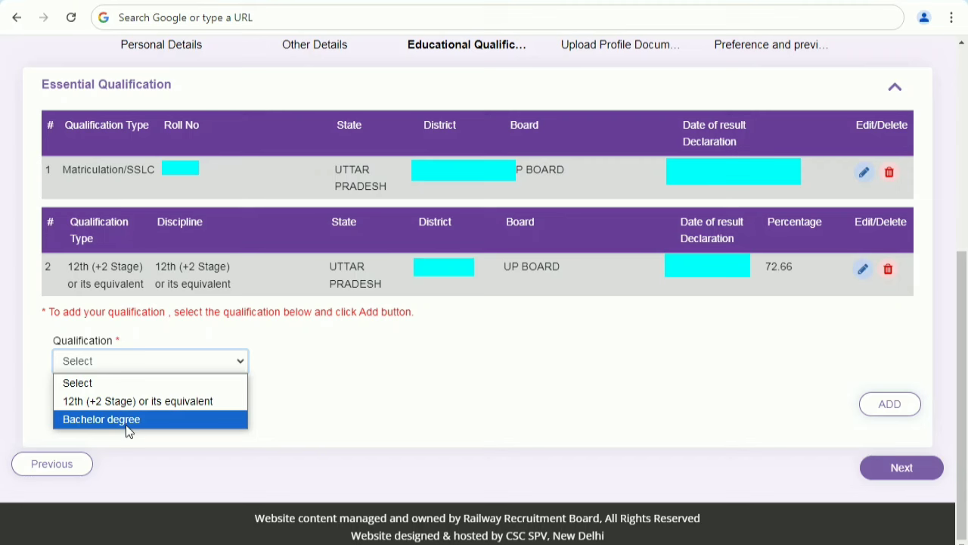
left_click(293, 421)
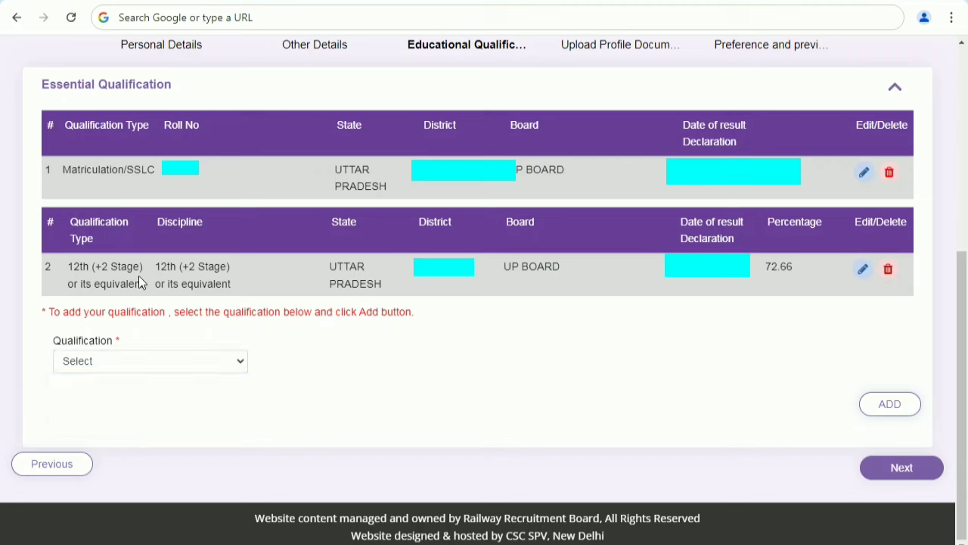
left_click(884, 473)
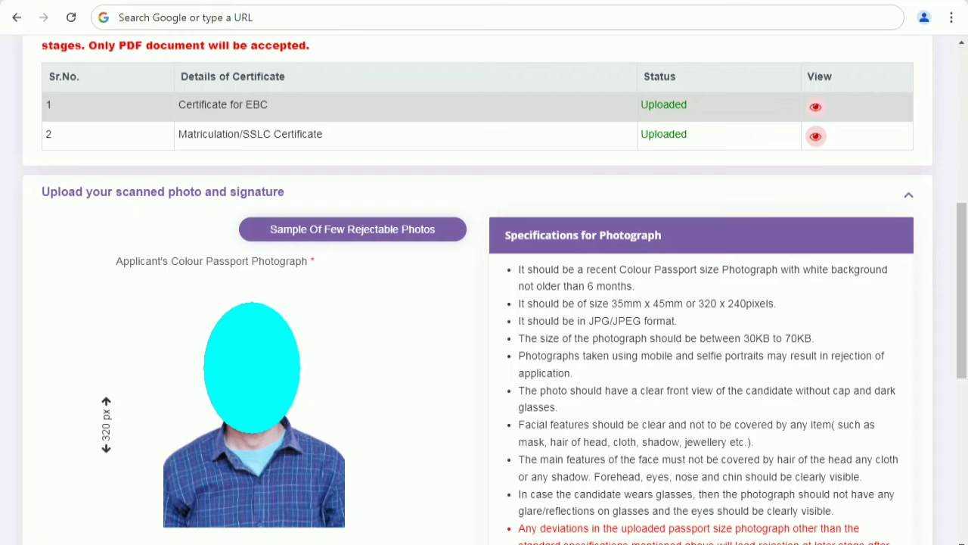
Adjust the crop frame around the signature image SIG DEMO.jpg for upload.
scroll(282, 382, "down", 6)
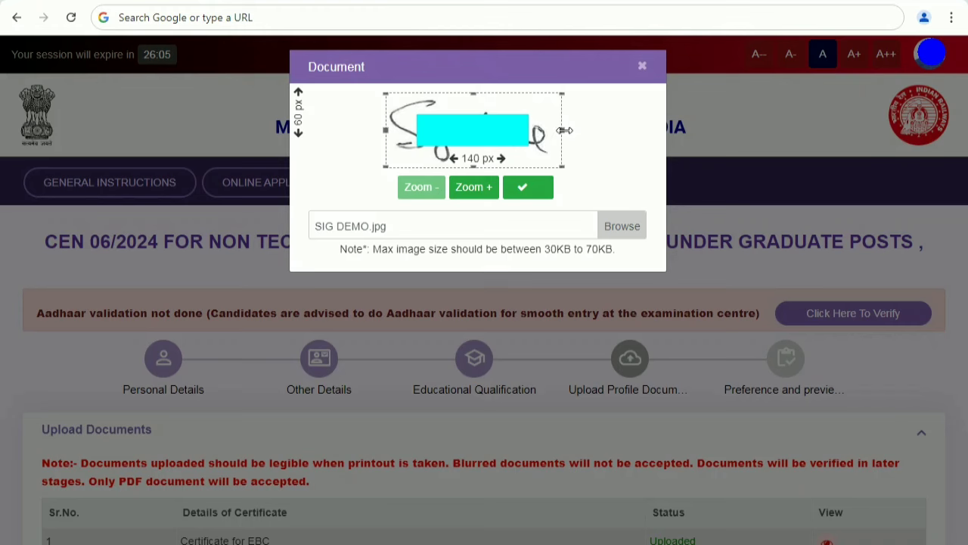
mouse_move(563, 132)
left_mouse_down()
mouse_move(568, 144)
mouse_move(566, 133)
left_mouse_up()
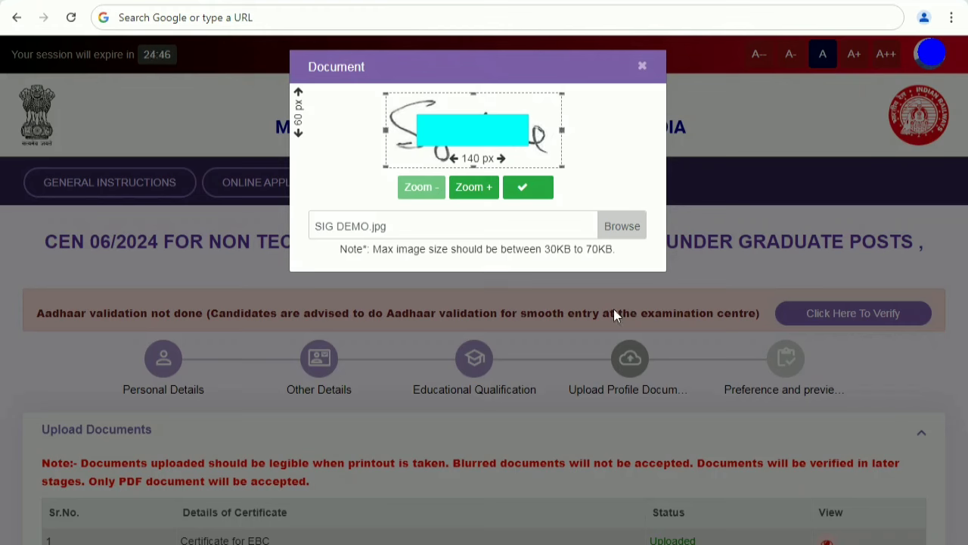